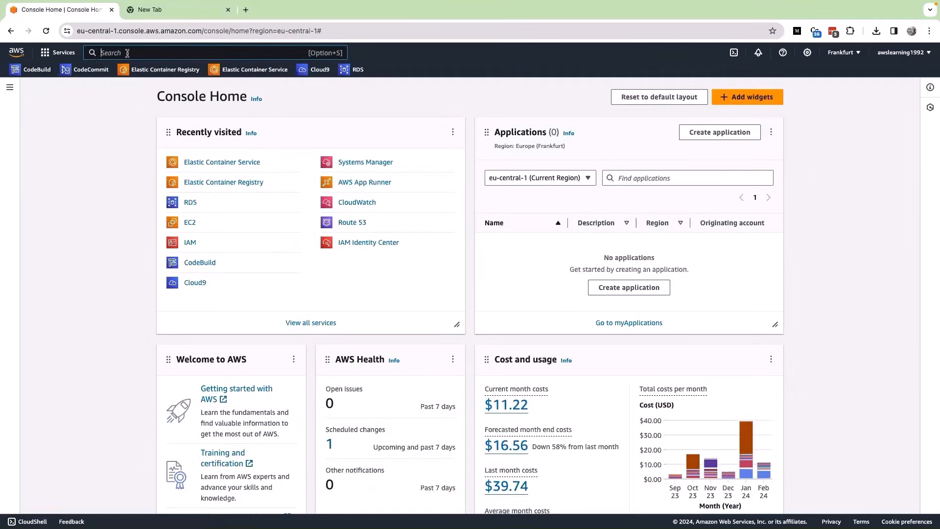
type("ECS")
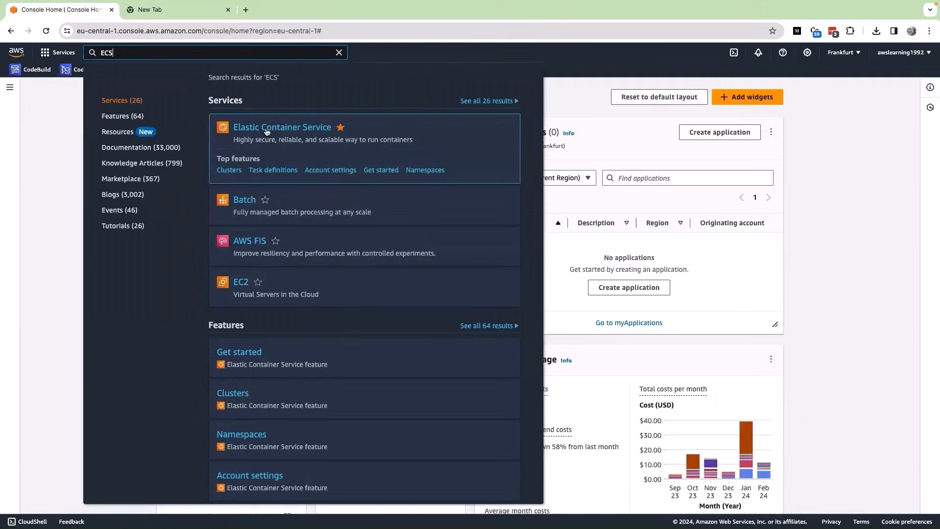
Start a new ECS cluster and name it ProductionCluster.
left_click(266, 131)
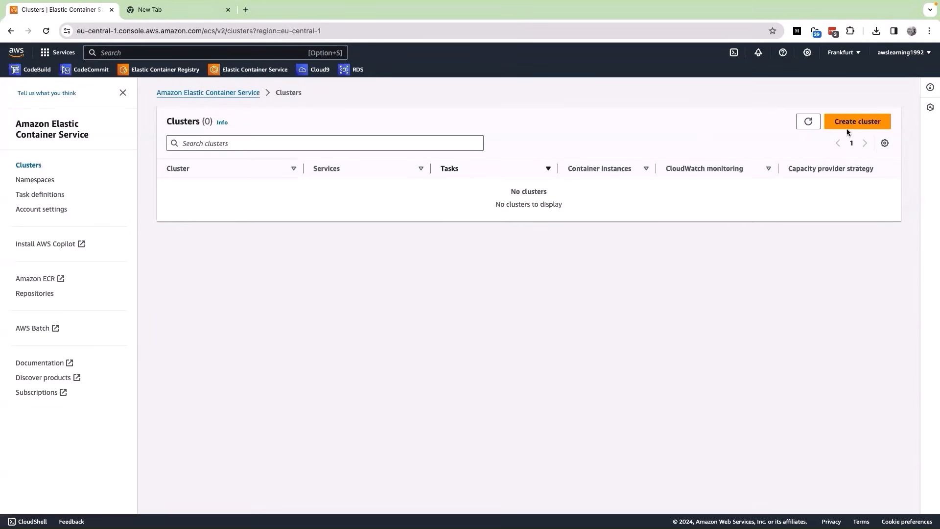
left_click(857, 121)
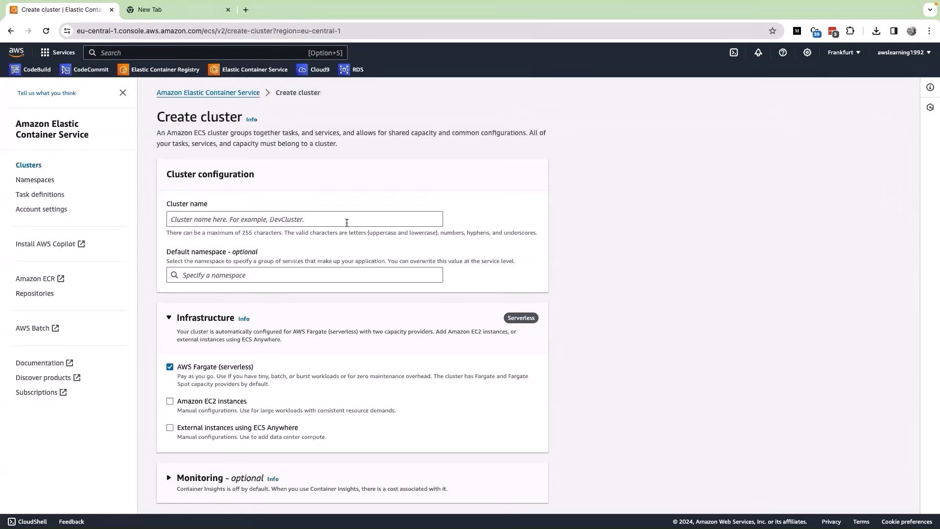
left_click(347, 219)
type("ProductionCluster")
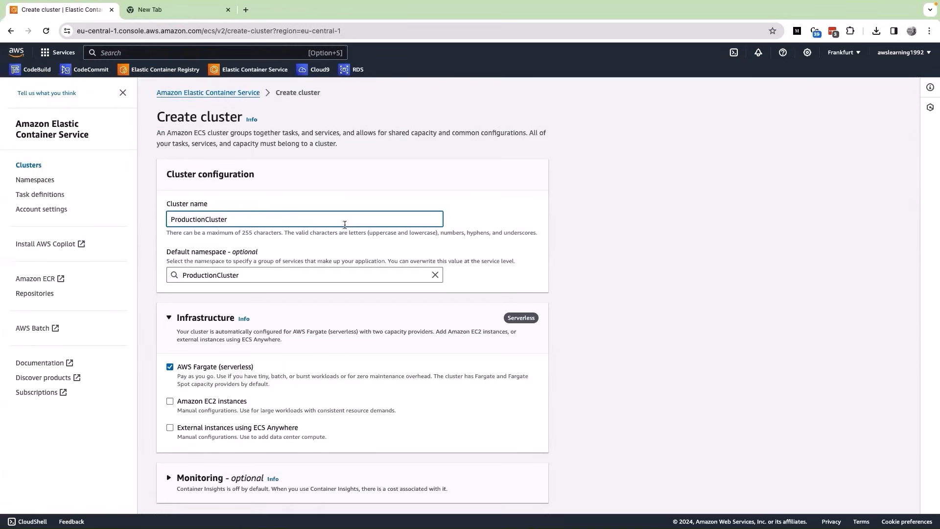
scroll(347, 219, "down", 2)
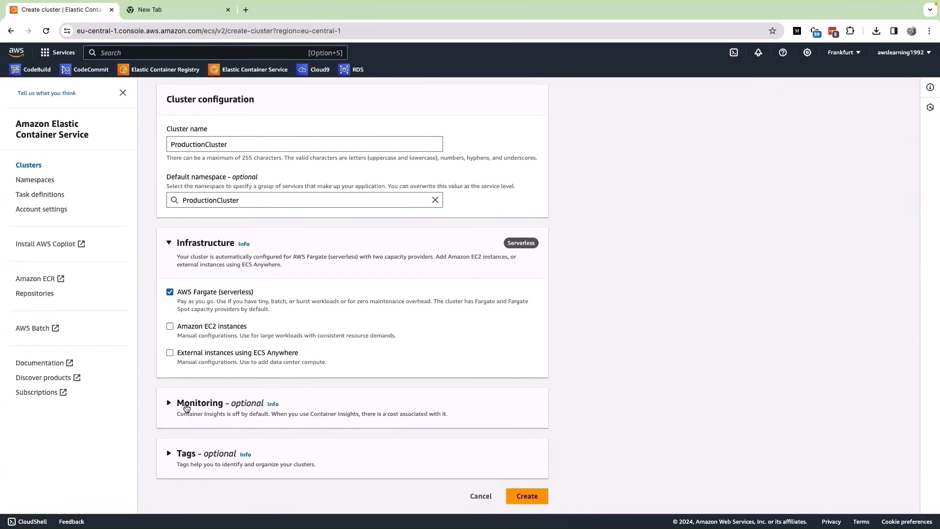
Turn on Container Insights under Monitoring and submit the cluster for creation.
left_click(187, 403)
scroll(301, 364, "down", 2)
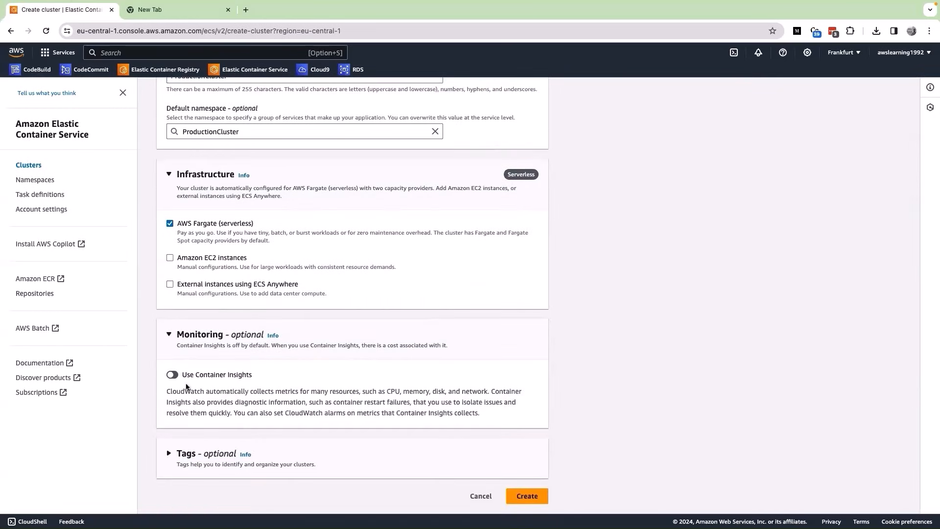
left_click(172, 375)
left_click(523, 498)
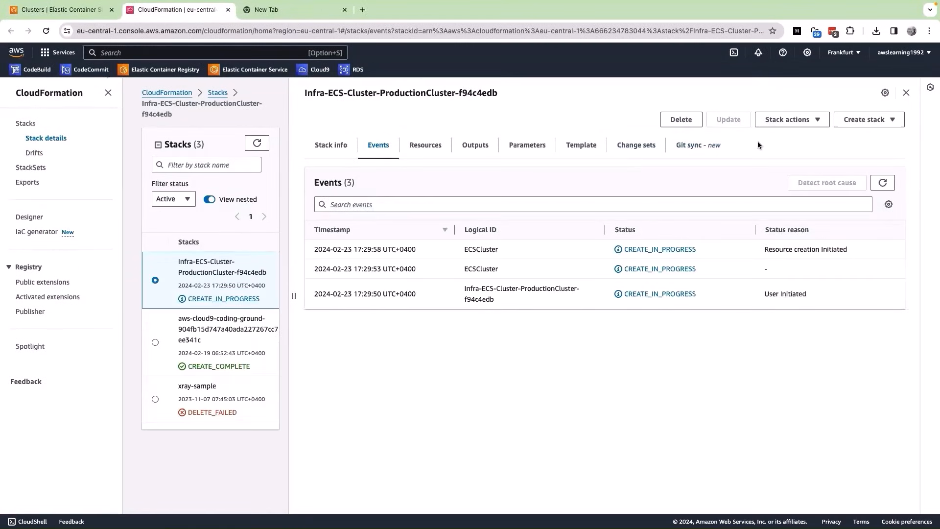
Refresh the stack events until CREATE_COMPLETE and confirm ProductionCluster in the clusters list.
left_click(881, 182)
left_click(62, 10)
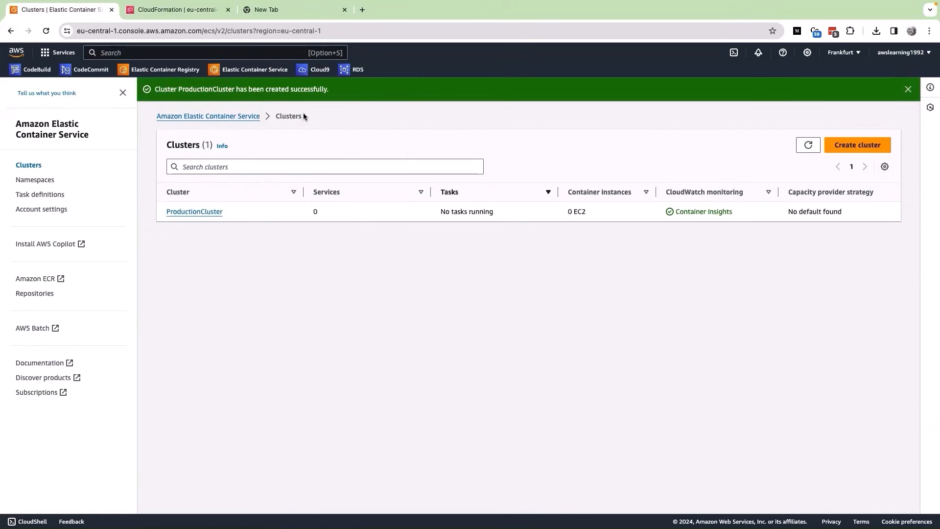
left_click(177, 10)
left_click(882, 182)
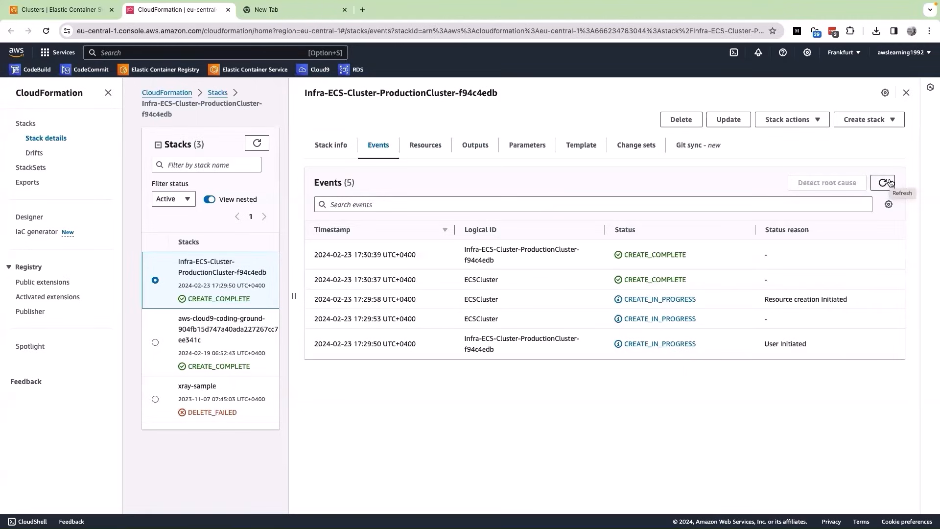
left_click(59, 9)
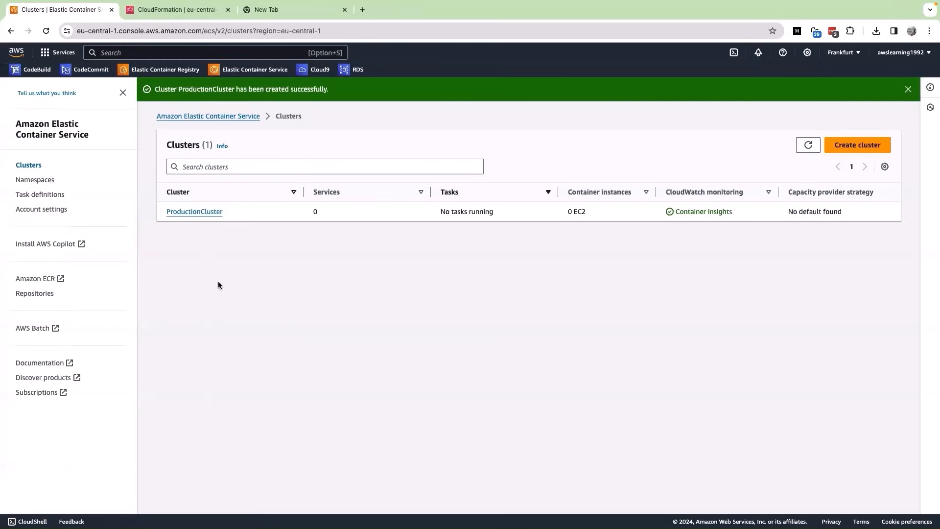
Begin a new task definition with family name cryptoapp.
left_click(41, 193)
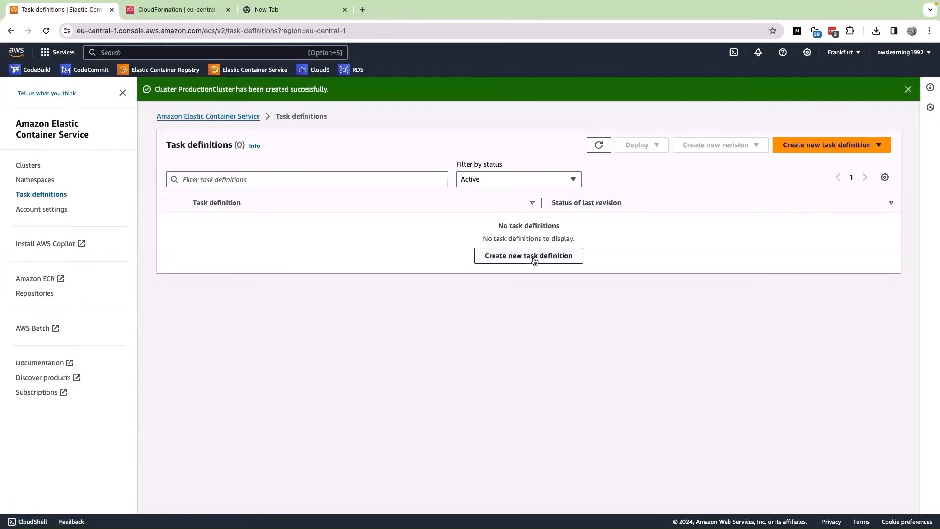
left_click(534, 256)
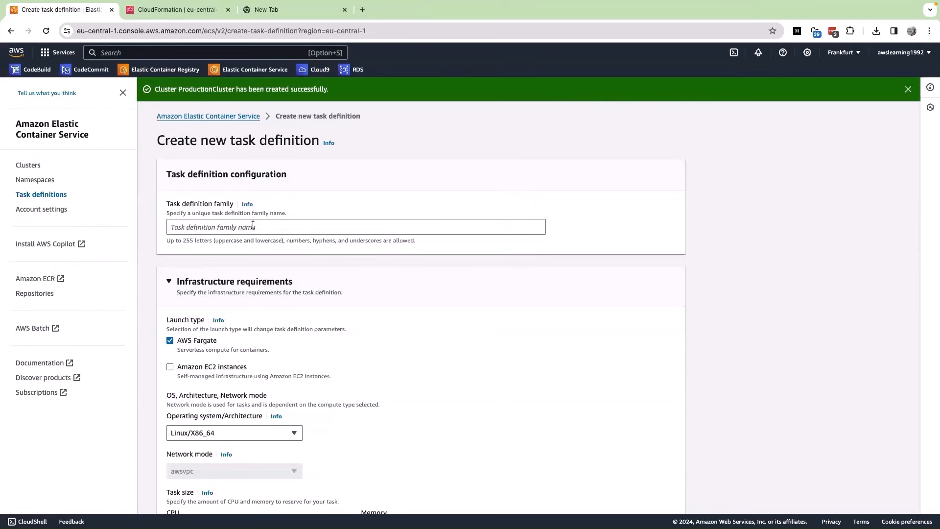
left_click(253, 225)
type("cryptoapp")
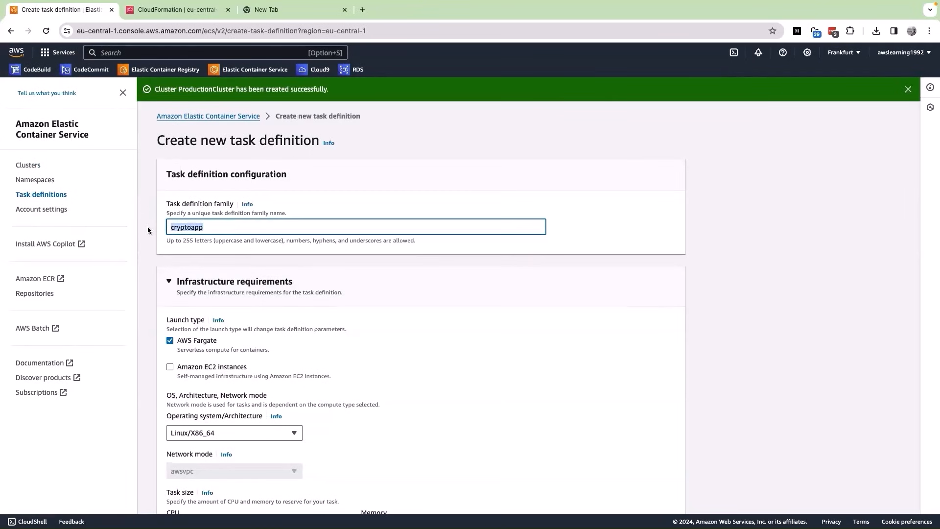
left_click(148, 226)
scroll(155, 231, "down", 3)
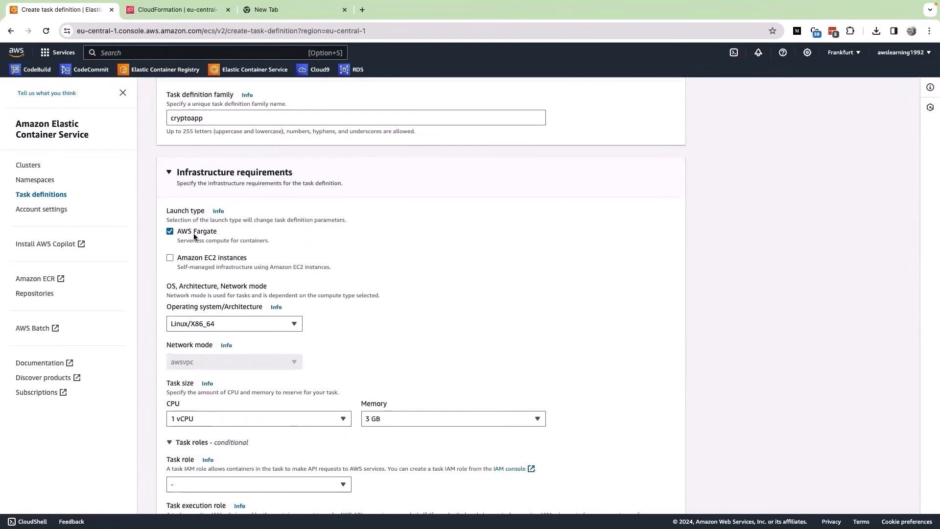
scroll(196, 236, "down", 3)
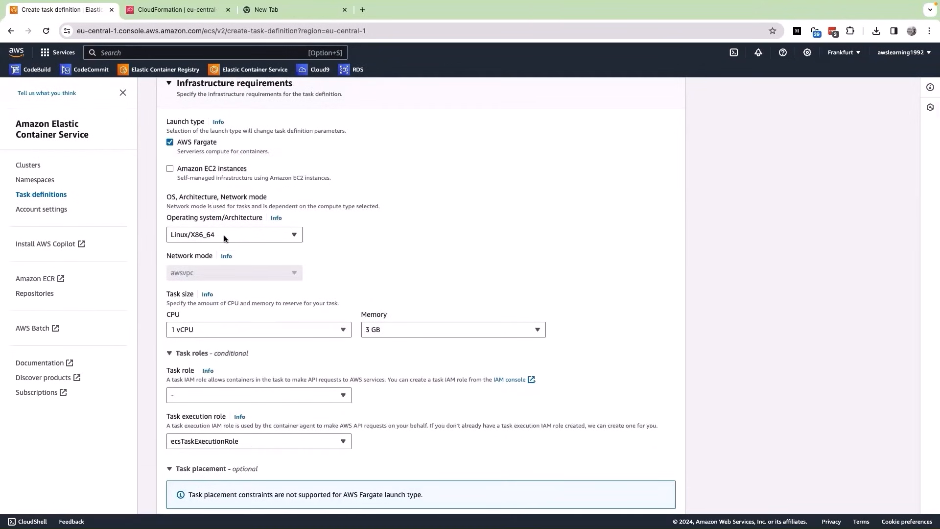
scroll(236, 255, "down", 3)
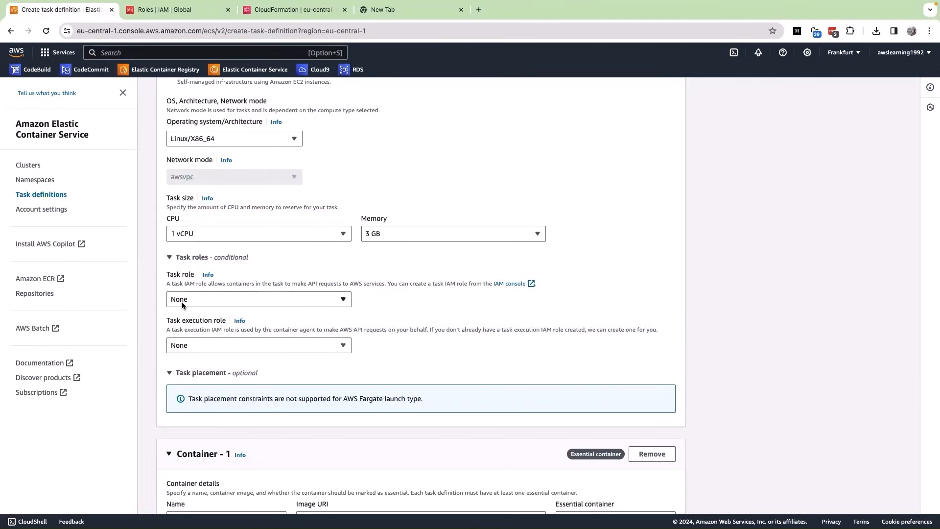
Choose Create new role for task execution and name the container cryptoapp.
left_click(191, 345)
left_click(199, 382)
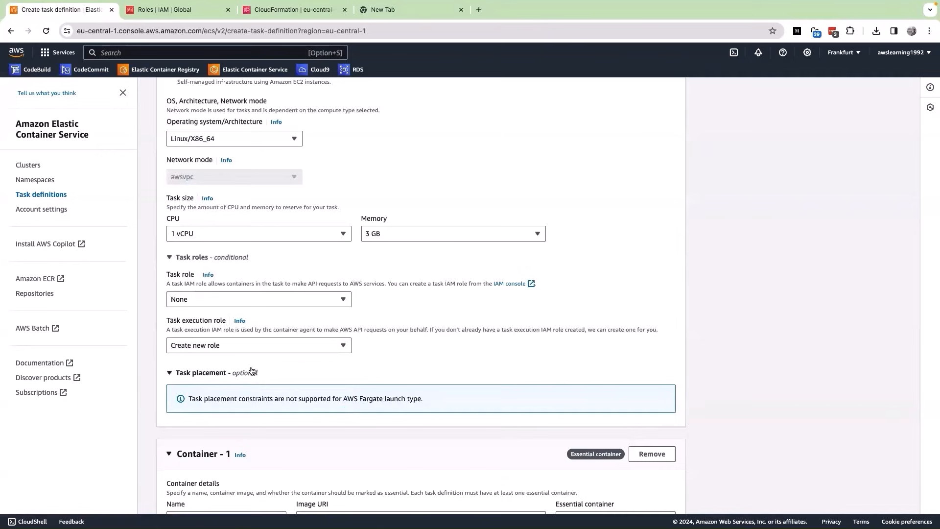
scroll(252, 371, "down", 5)
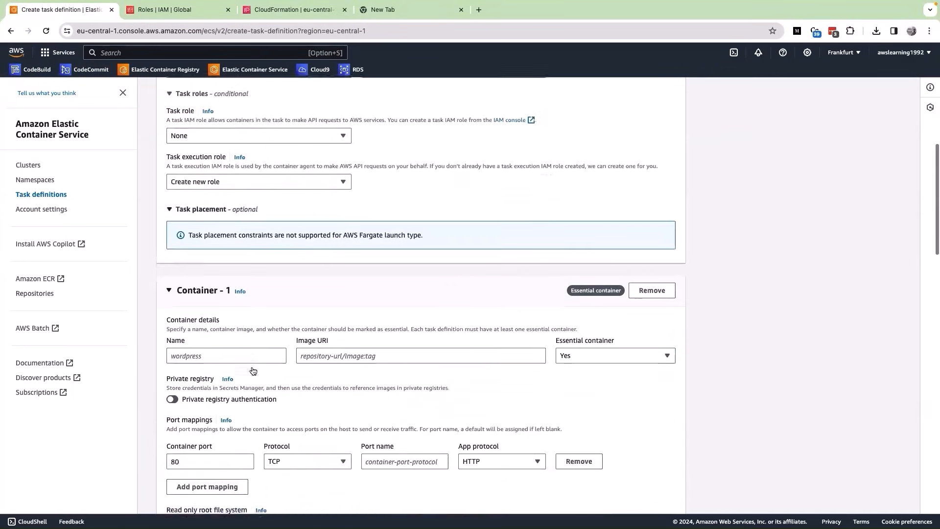
scroll(252, 371, "down", 1)
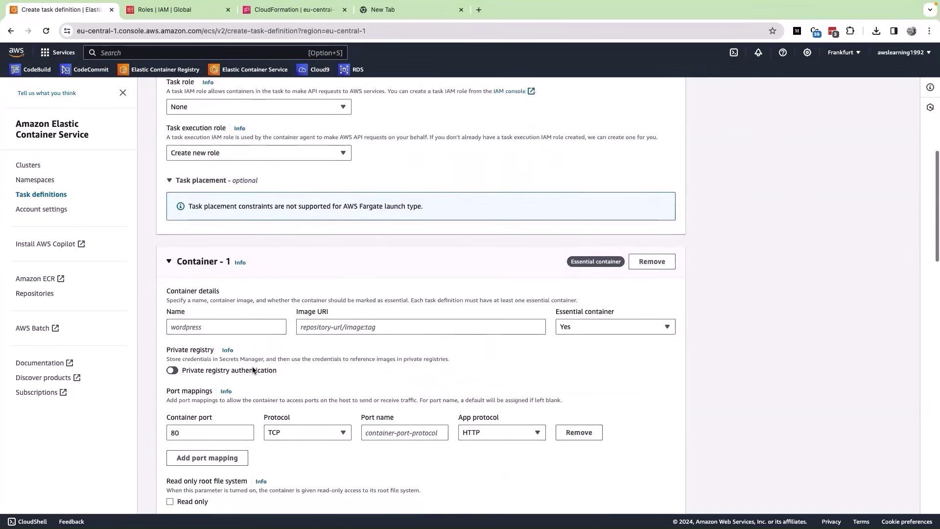
left_click(226, 328)
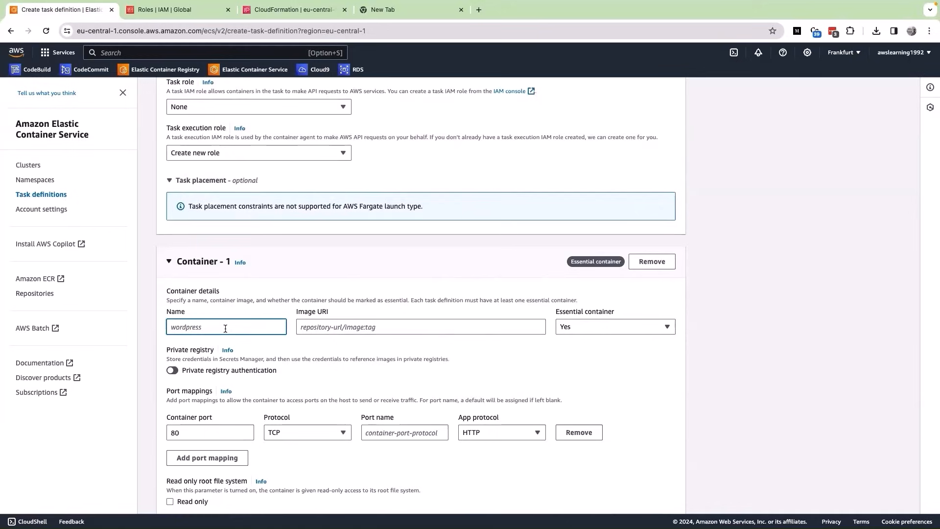
type("cryptoapp")
left_click_drag(213, 327, 168, 328)
left_click(309, 336)
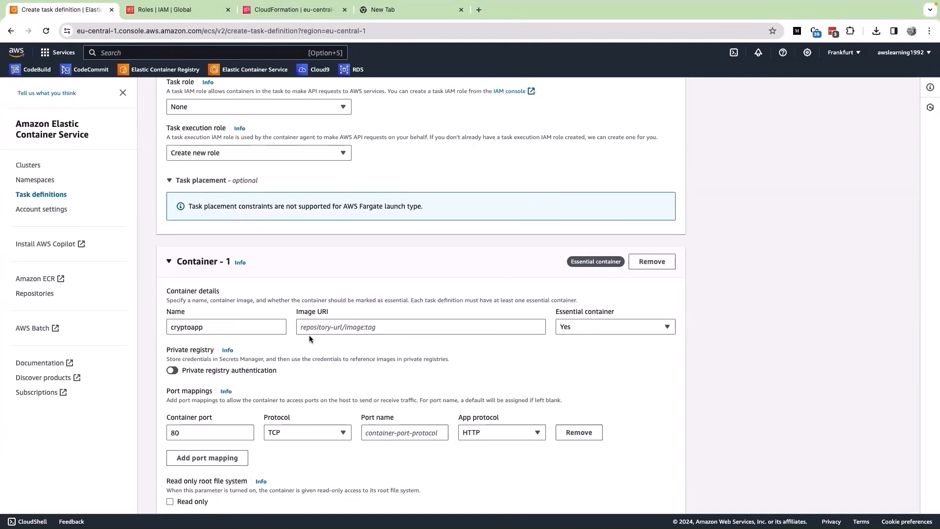
scroll(309, 336, "up", 1)
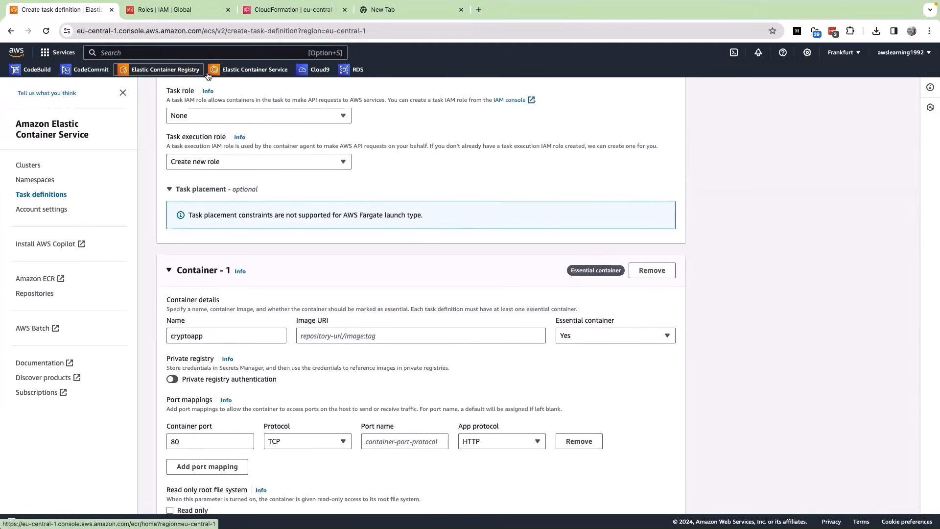
Copy the latest image URI from the crypotproject ECR repository.
left_click(166, 69, "super")
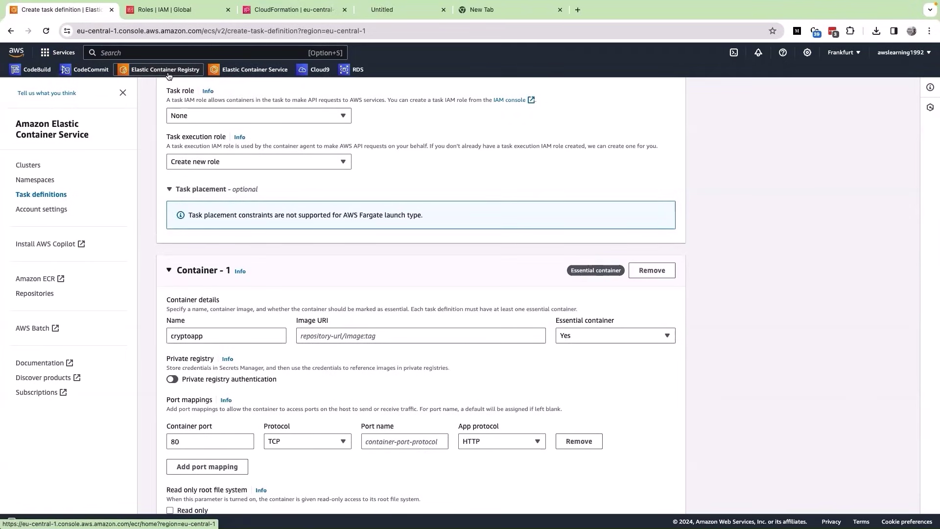
left_click(345, 9)
left_click(227, 10)
left_click(228, 10)
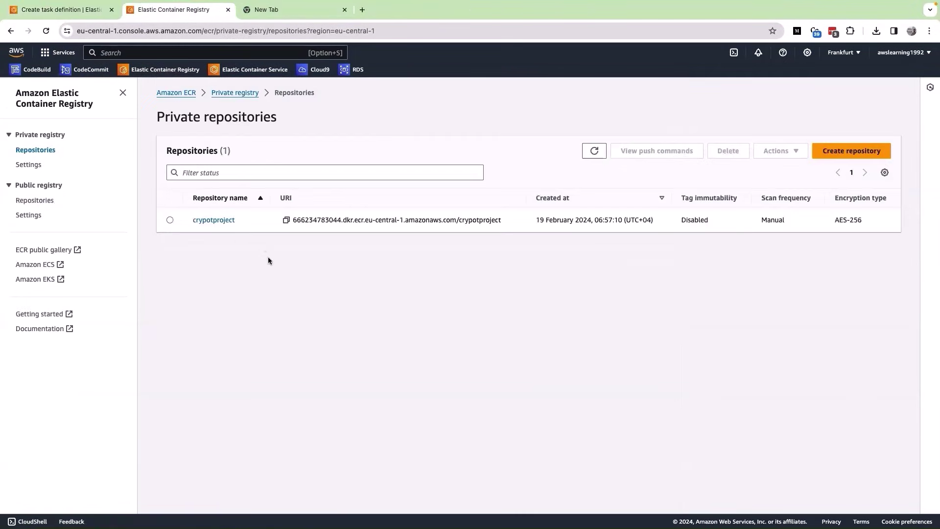
left_click(214, 220)
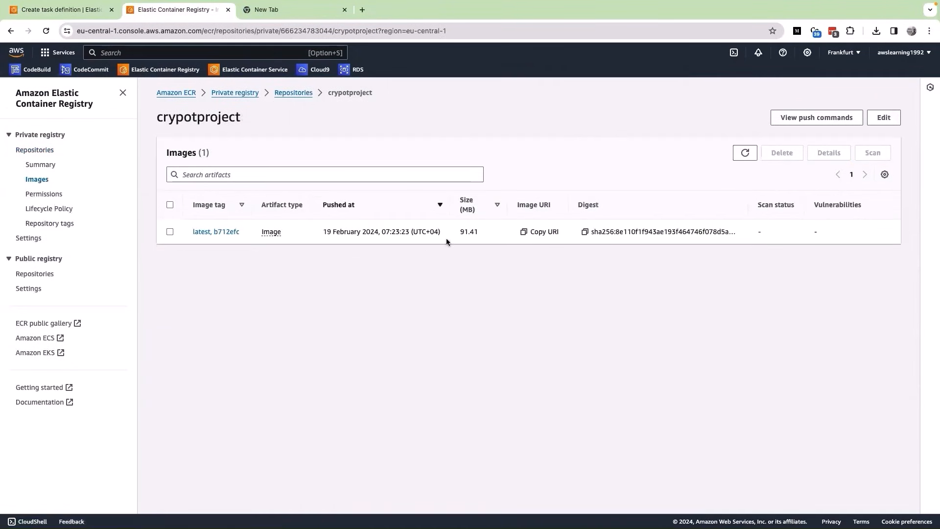
left_click(524, 232)
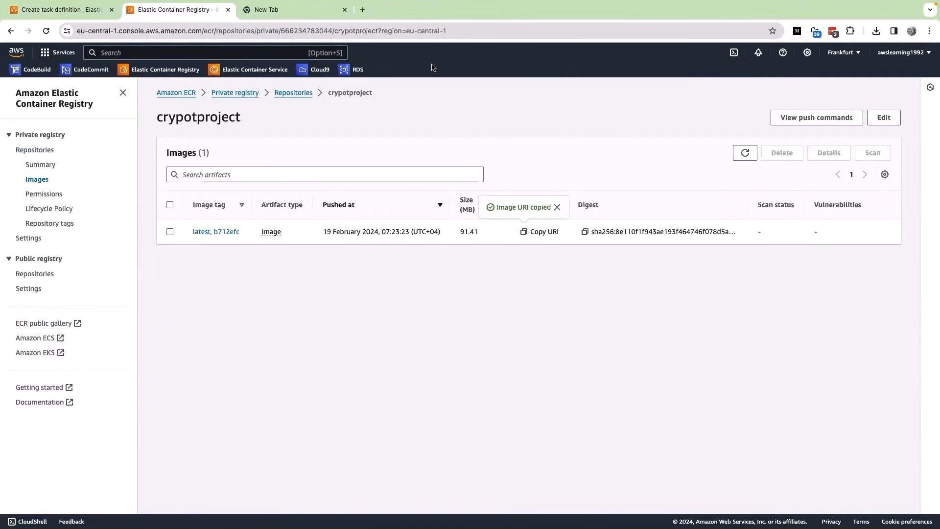
Paste the crypotproject:latest URI into the container's Image URI field.
left_click(61, 9)
left_click(377, 337)
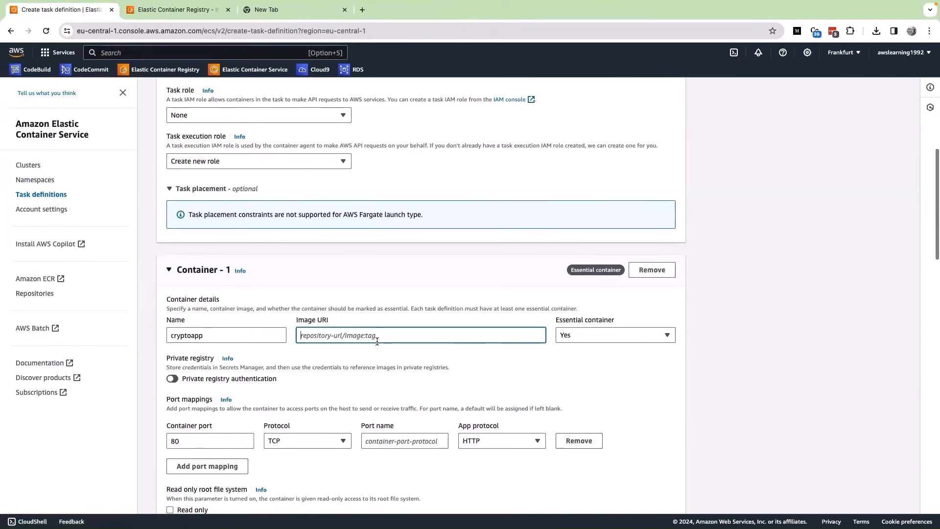
key("ctrl+v")
scroll(480, 367, "down", 3)
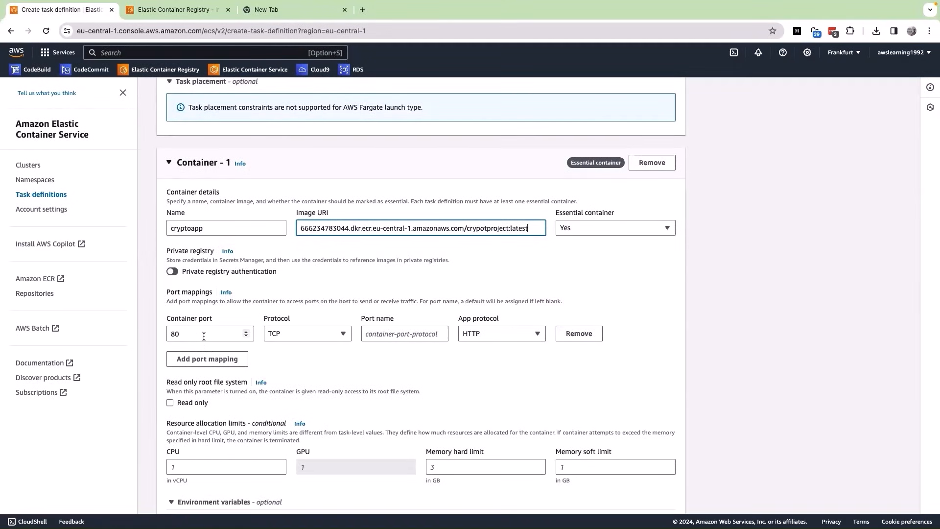
Add port 5000 mapping, name the ports 80 and 5000, and create the task definition.
left_click(211, 361)
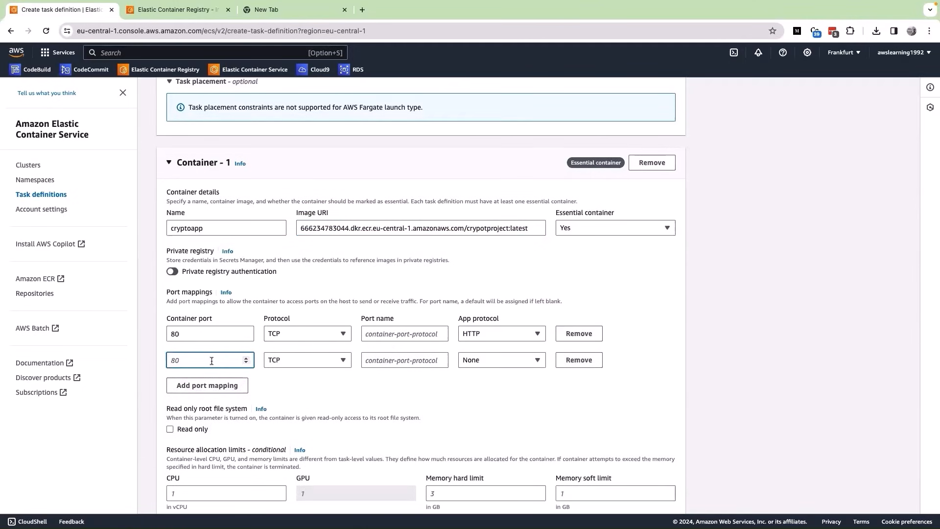
type("5000")
left_click(407, 360)
type("5000")
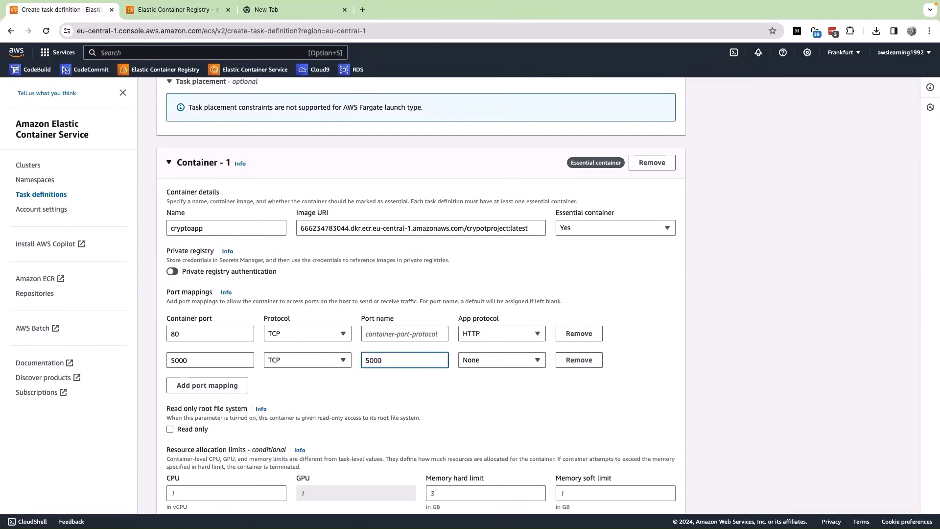
left_click(404, 333)
type("80")
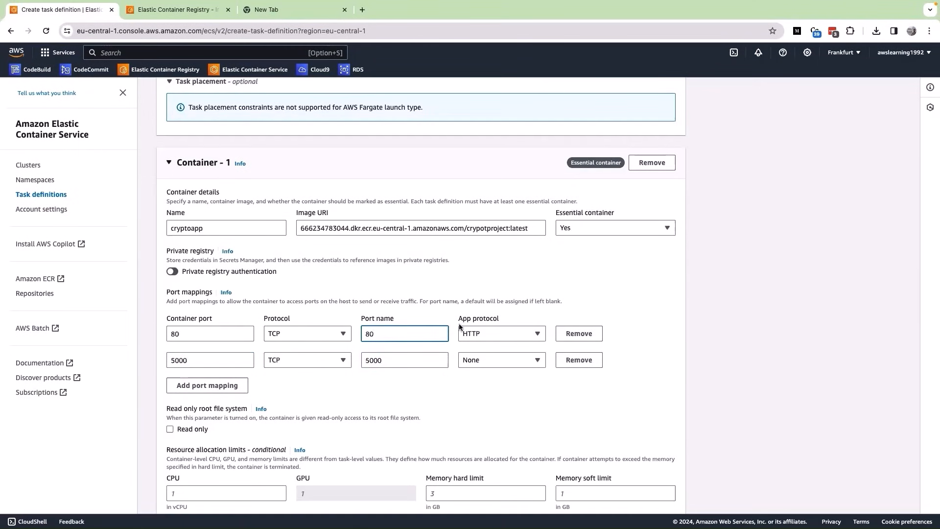
left_click(605, 291)
scroll(666, 329, "down", 5)
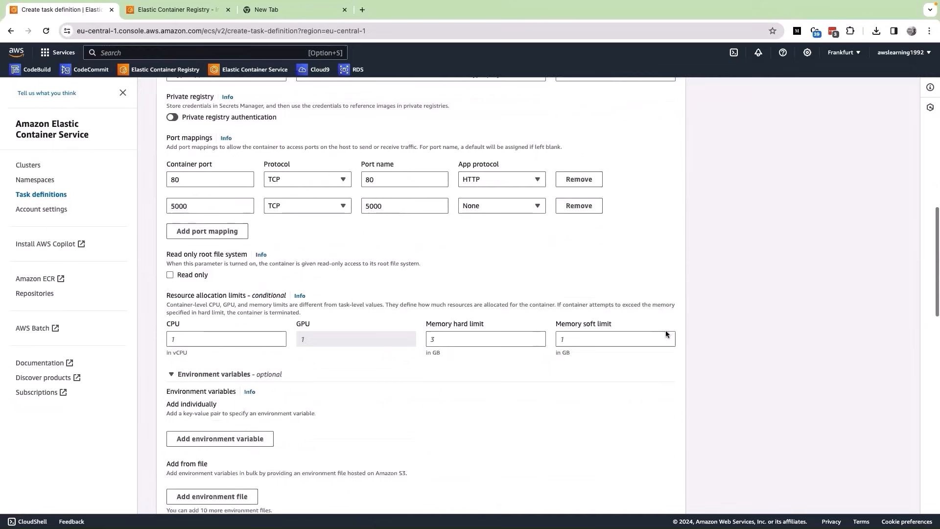
scroll(667, 330, "down", 1)
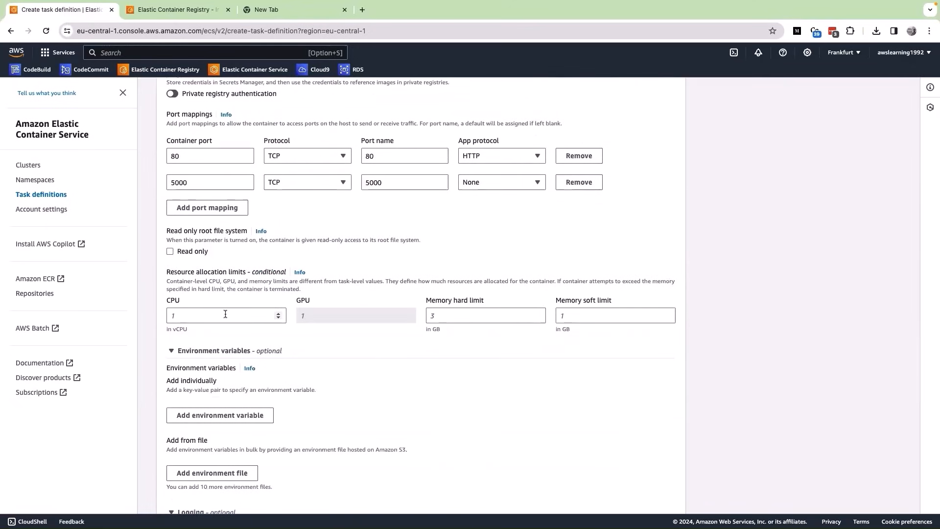
scroll(236, 312, "down", 3)
scroll(251, 312, "down", 5)
scroll(251, 313, "down", 2)
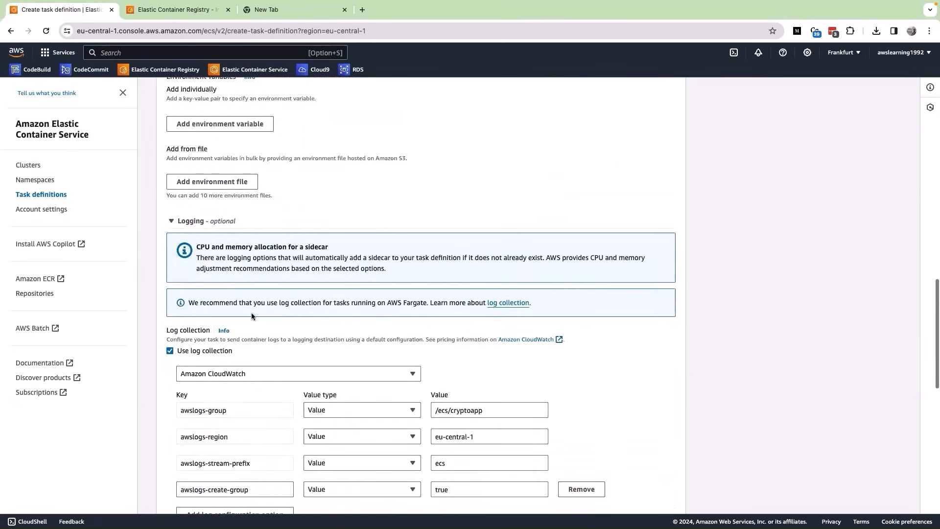
scroll(251, 312, "down", 3)
scroll(251, 312, "down", 10)
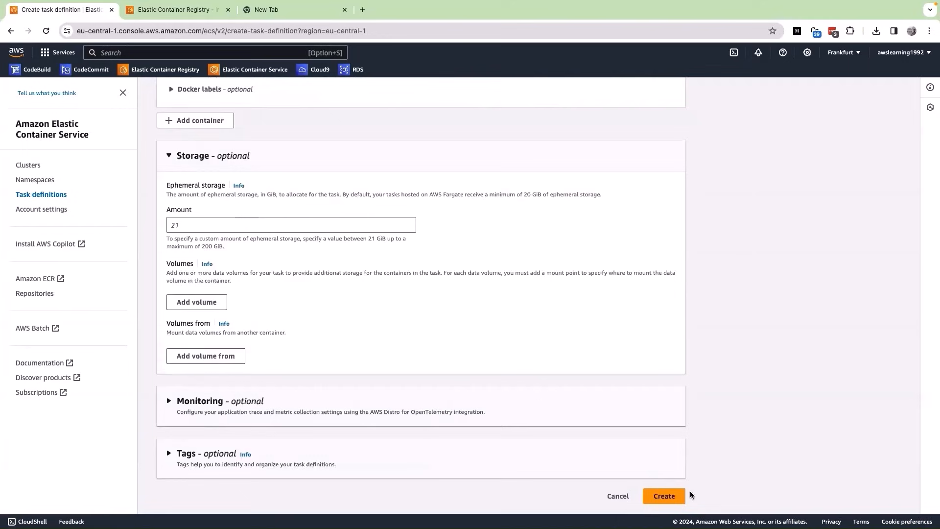
left_click(666, 497)
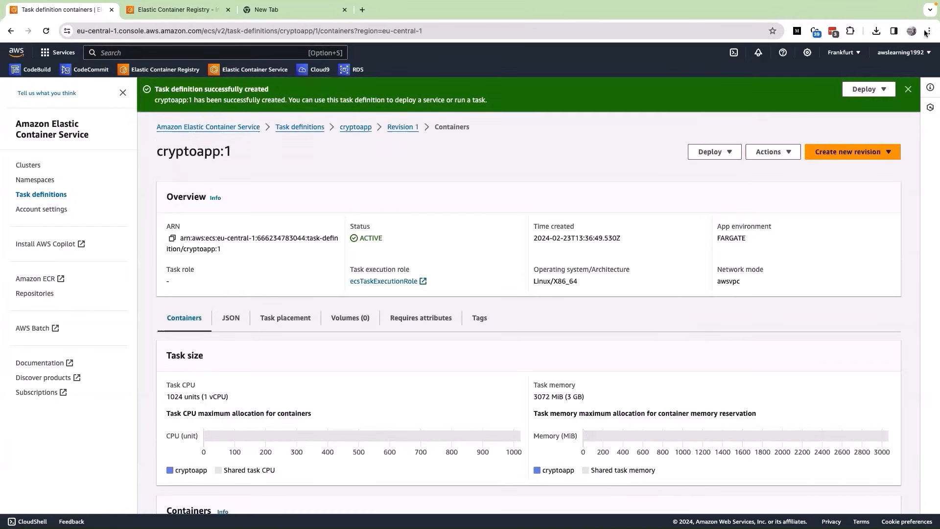
Start creating a new service on ProductionCluster.
left_click(28, 165)
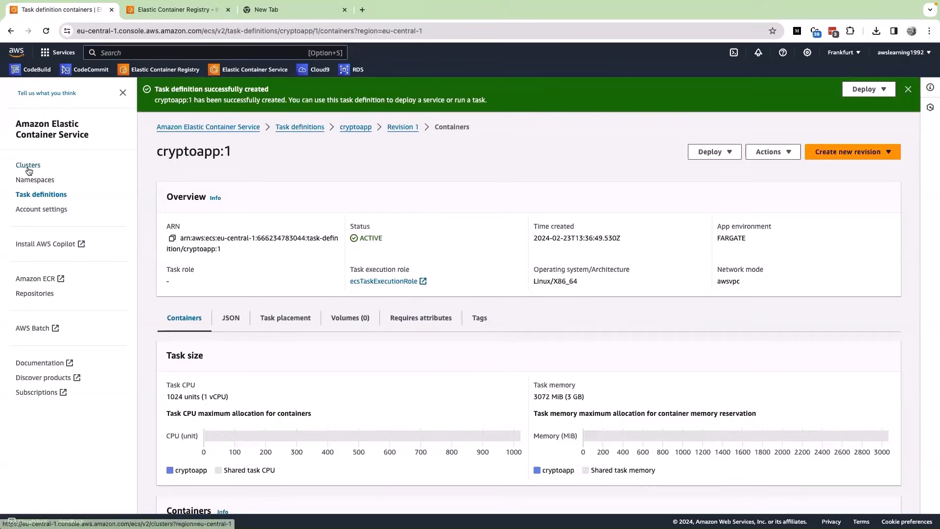
left_click(199, 224)
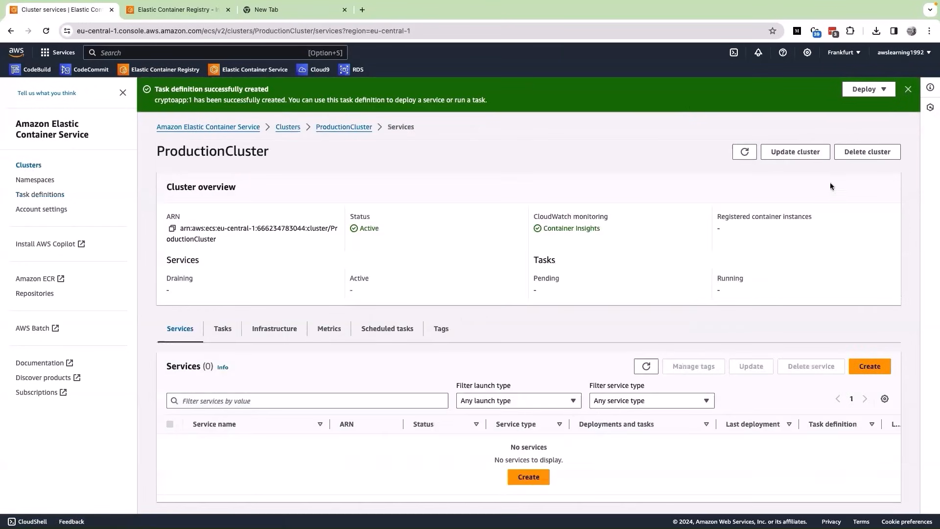
left_click(869, 366)
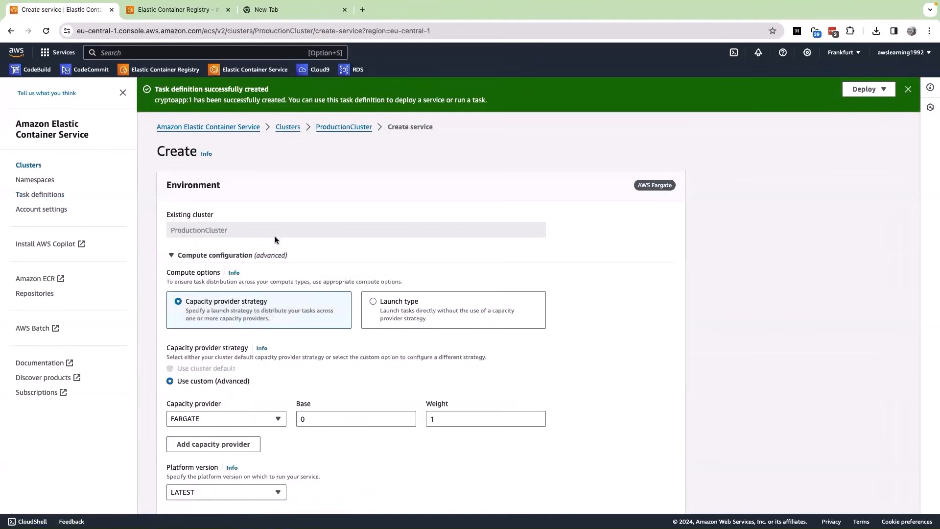
scroll(273, 232, "down", 5)
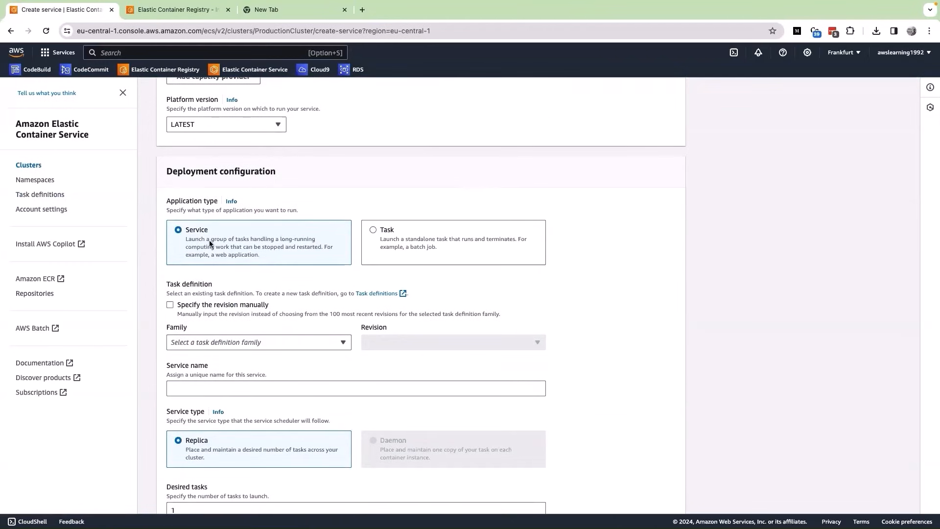
Select the cryptoapp task family, name the service cryptoapp, and create it.
left_click(337, 345)
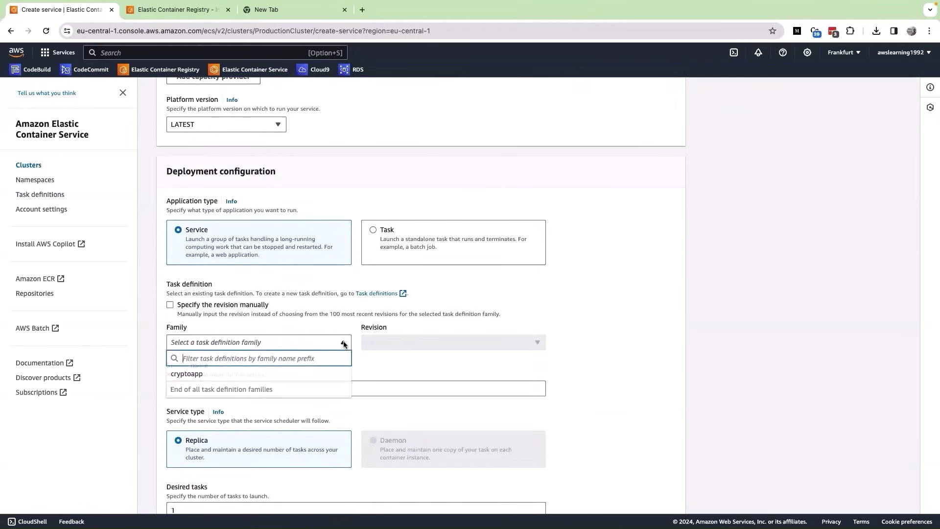
left_click(245, 375)
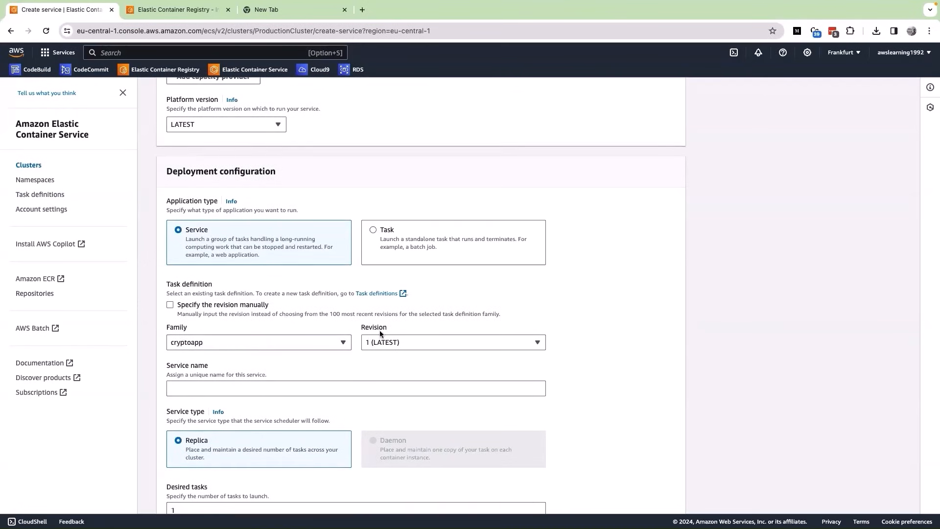
scroll(266, 381, "down", 1)
scroll(266, 381, "down", 1)
left_click(266, 311)
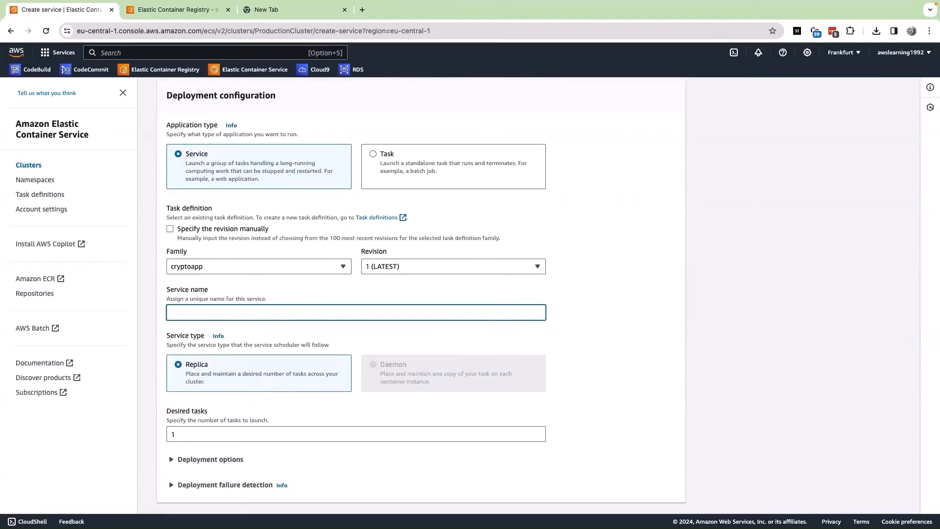
type("cru")
key("BackSpace")
type("yptoapp")
scroll(222, 360, "down", 1)
scroll(222, 361, "down", 5)
scroll(222, 360, "down", 3)
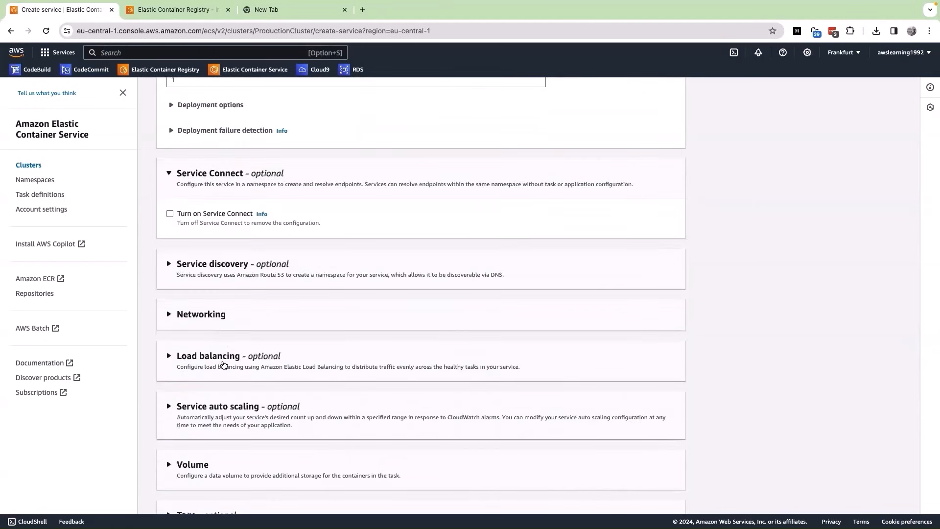
left_click(664, 491)
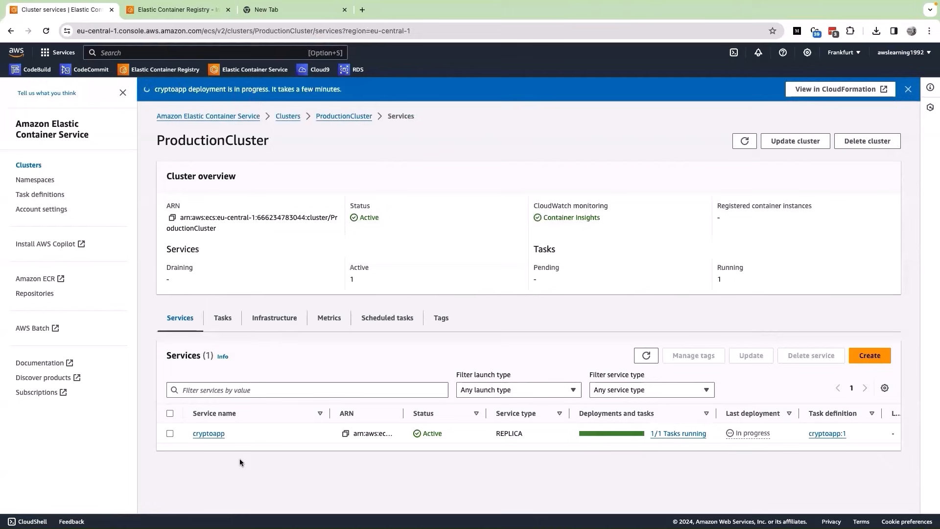
left_click(208, 433)
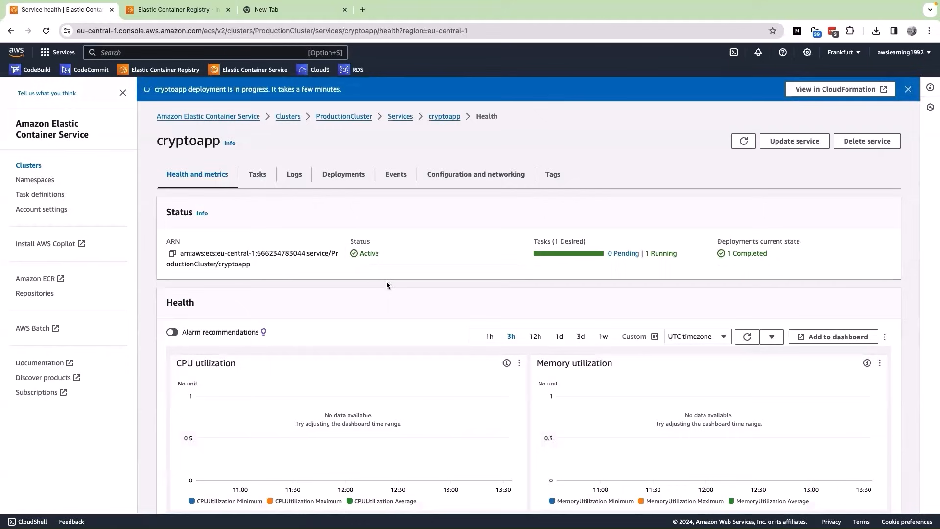
left_click_drag(533, 242, 601, 240)
left_click(601, 240)
left_click(257, 174)
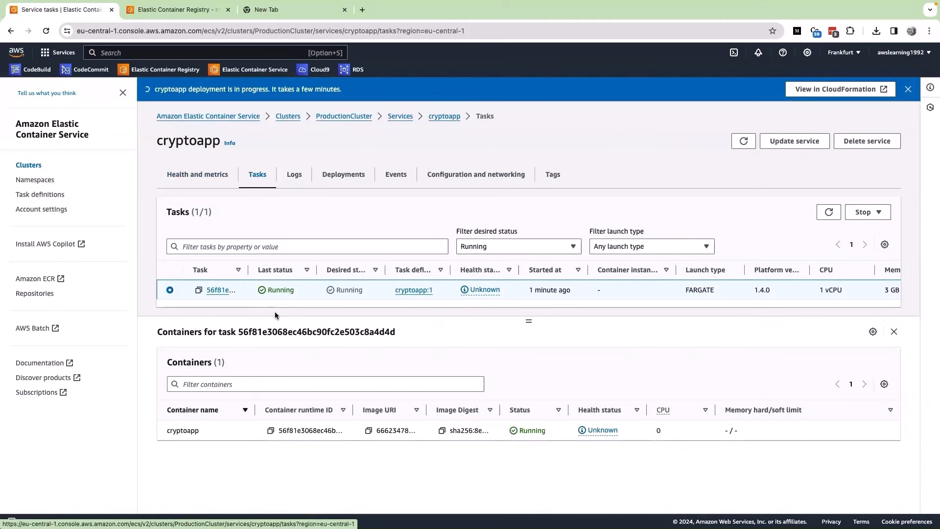
left_click(294, 175)
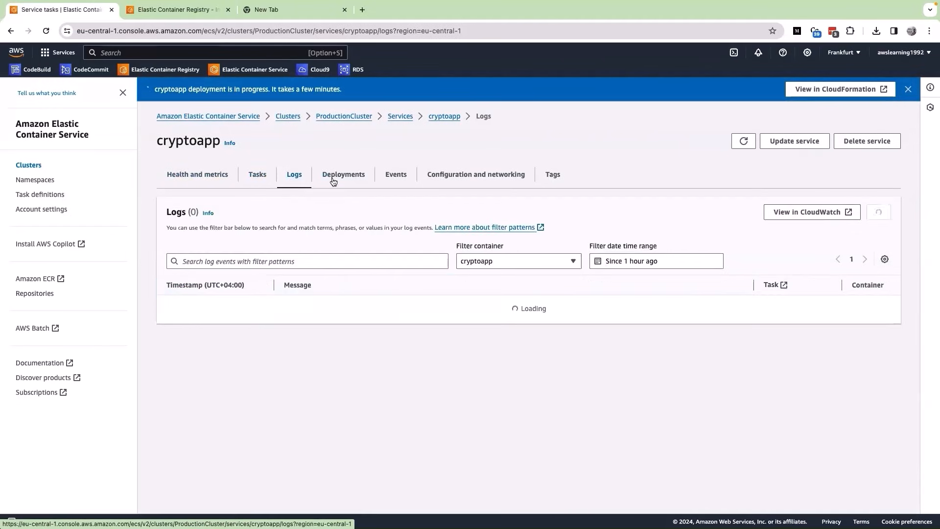
left_click(343, 174)
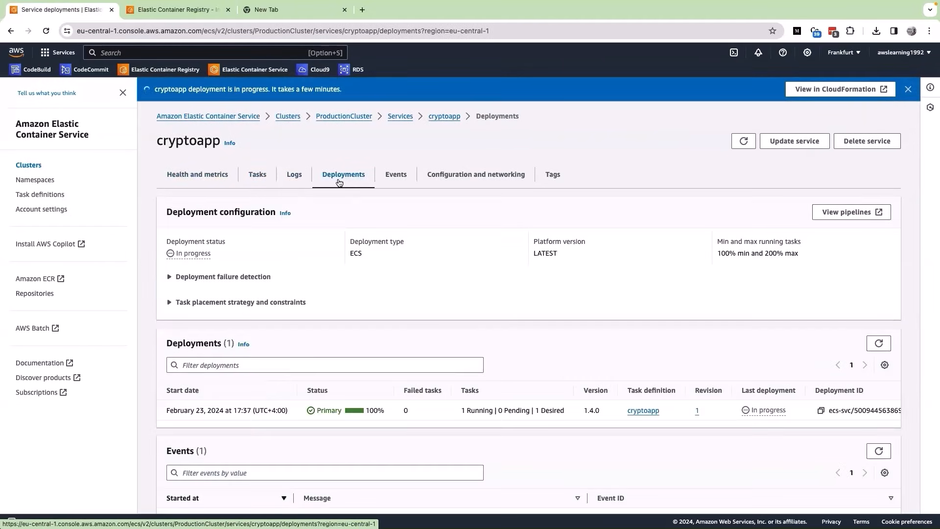
left_click(395, 174)
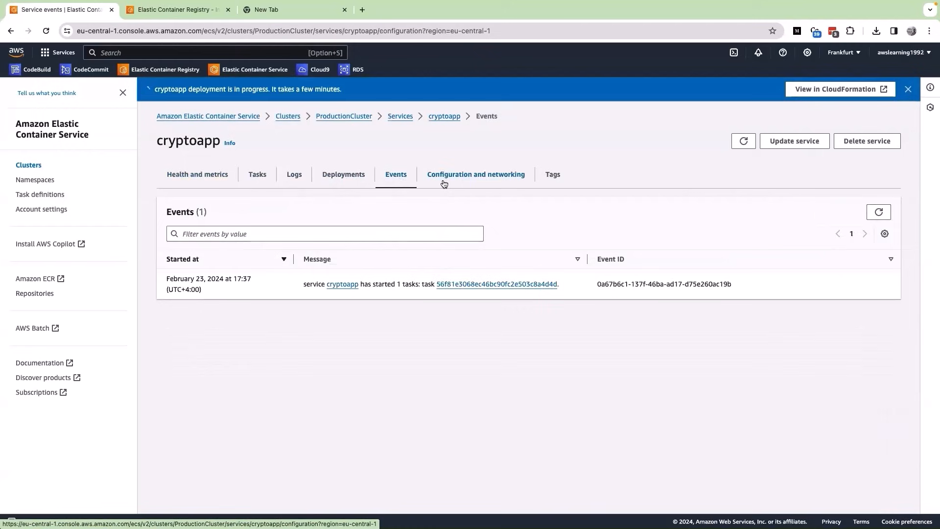
left_click(444, 179)
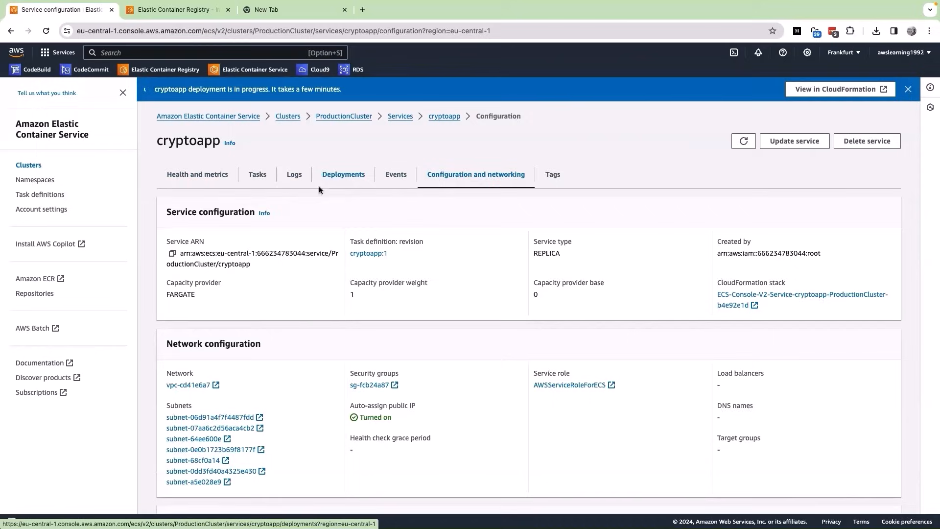
key("alt+Left")
key("alt+Left")
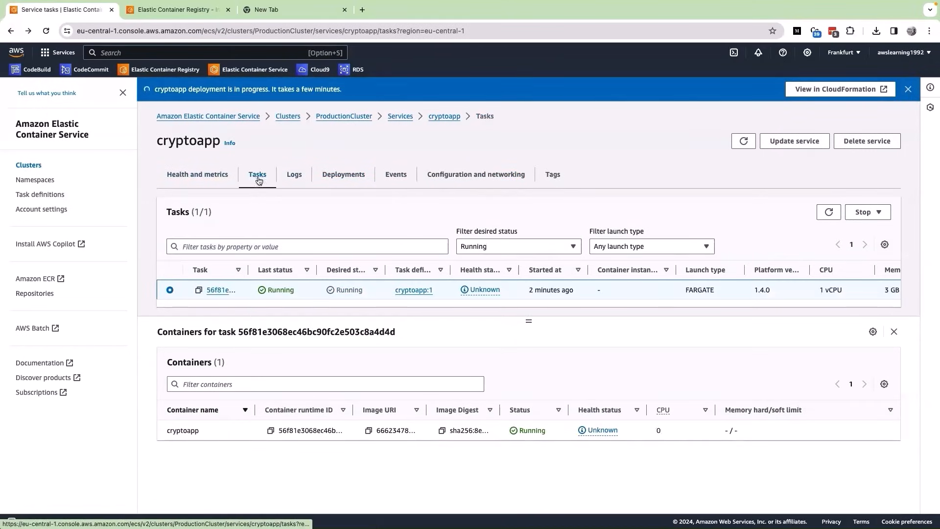
Open the running task's network bindings and launch the port 5000 public address.
left_click(220, 291)
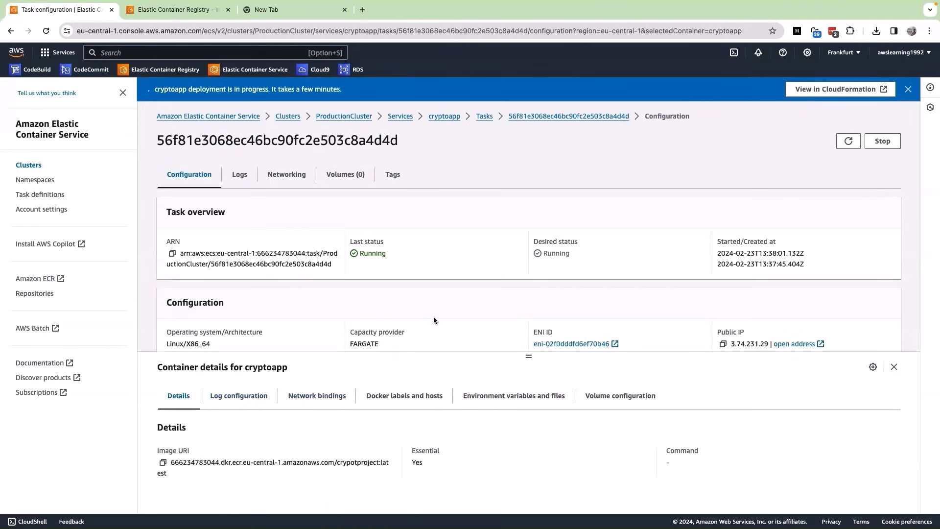
left_click(315, 397)
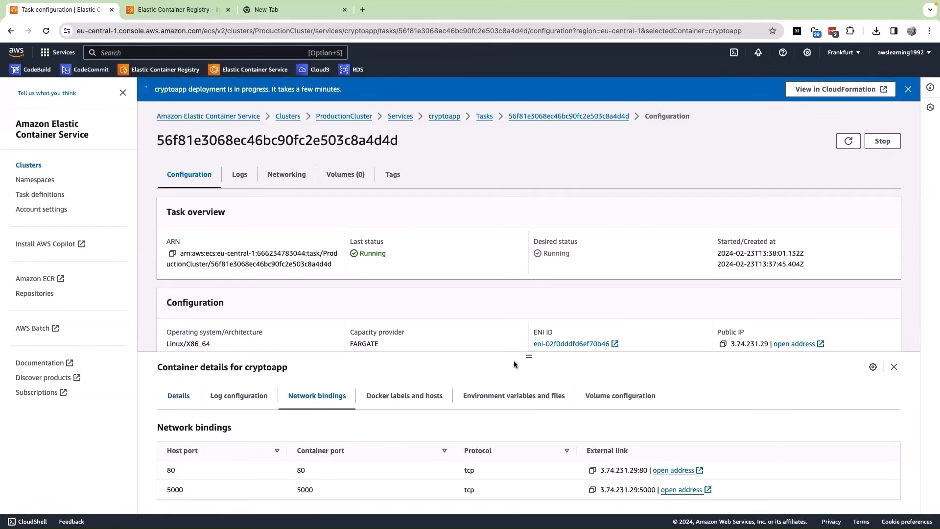
left_click_drag(527, 357, 529, 287)
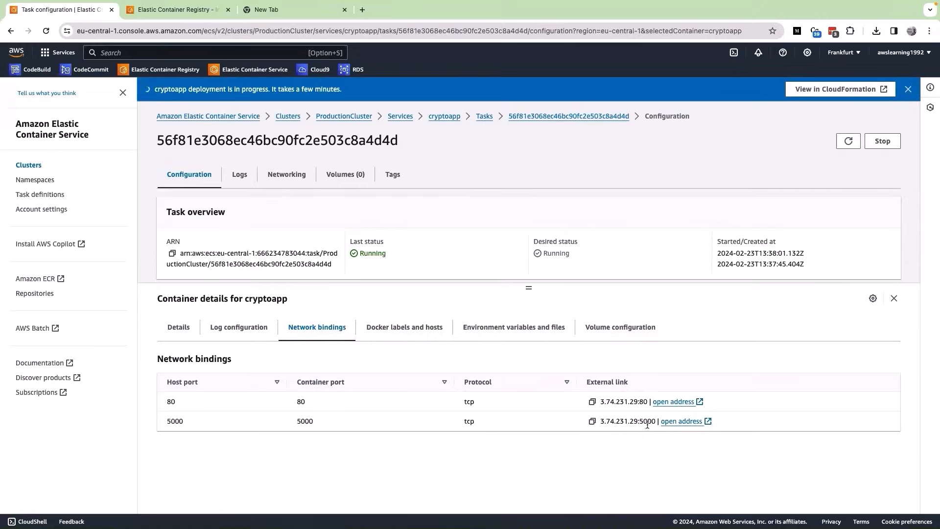
left_click(679, 420)
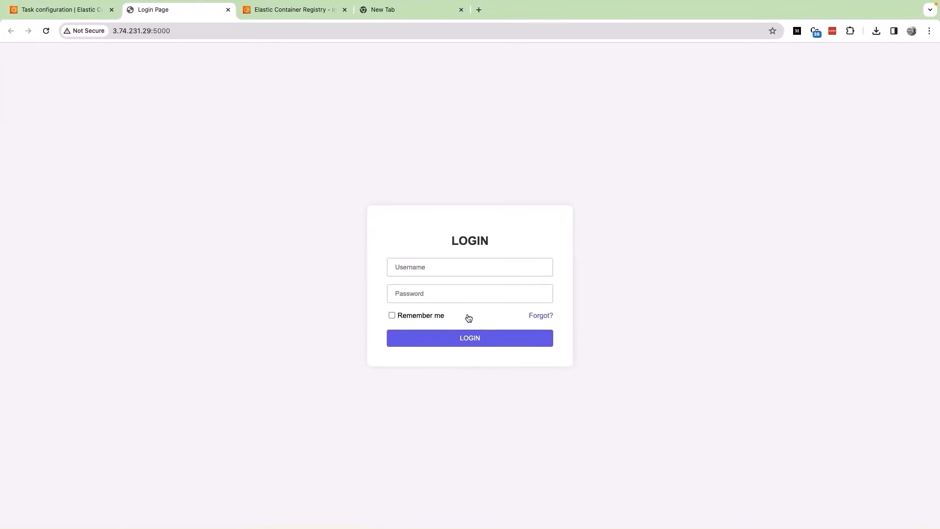
Log in to the KodeKloud Crypto app with username and password.
left_click(419, 267)
type("admin")
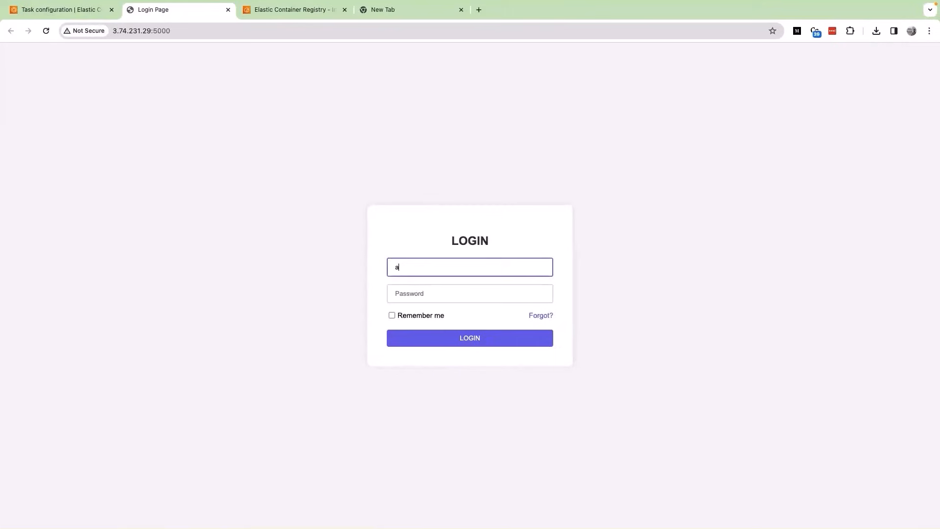
key("Tab")
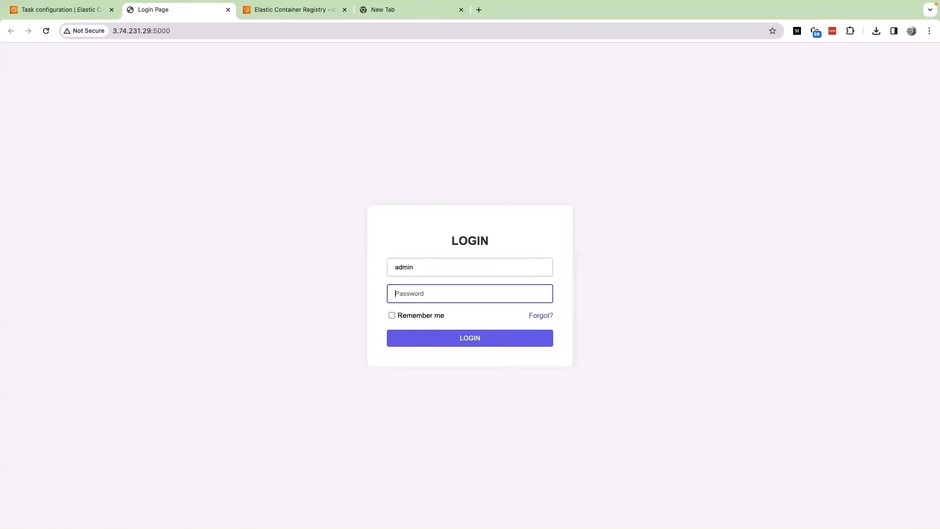
type("••••••••••")
left_click(464, 339)
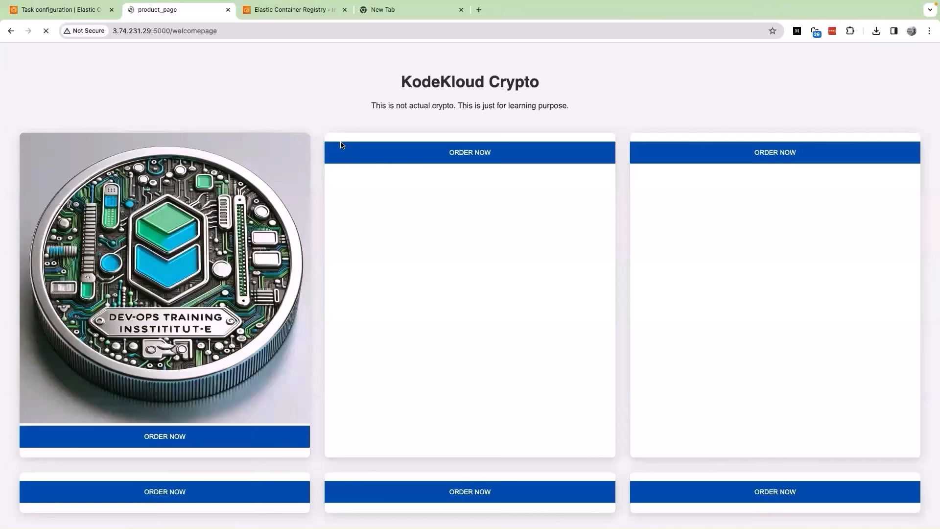
key("F5")
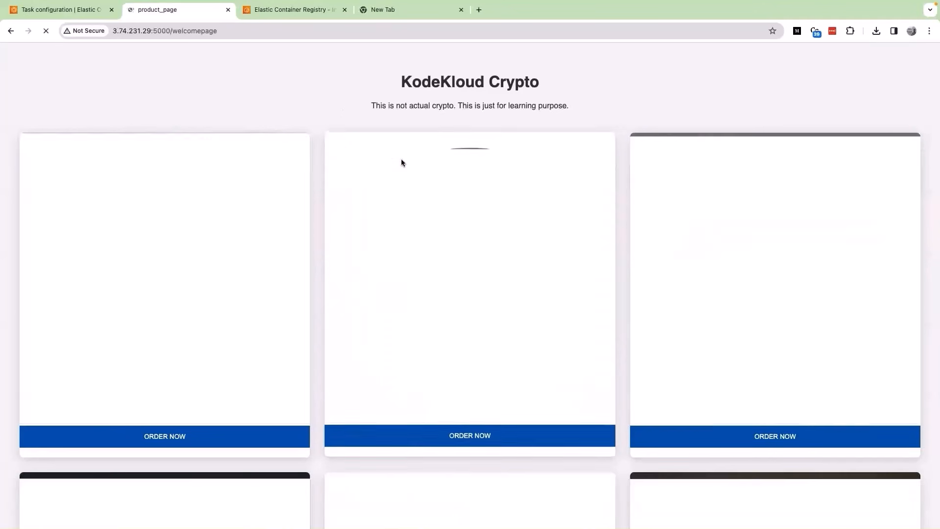
scroll(405, 155, "down", 4)
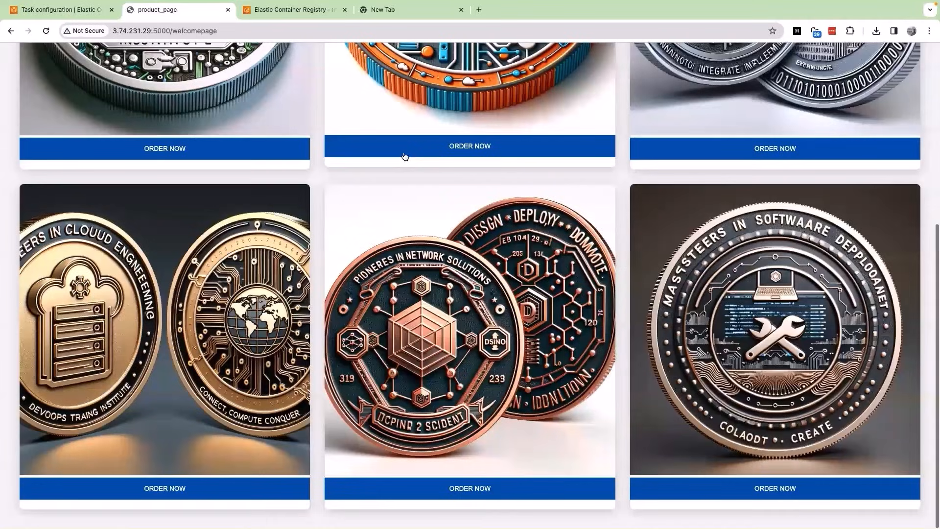
scroll(405, 155, "up", 4)
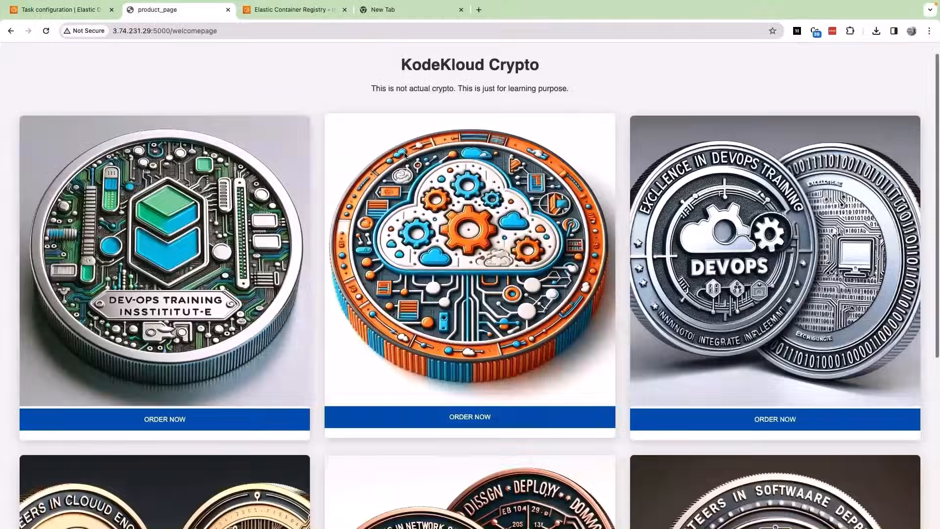
Order three of product 4 shipped to Dubai and return to the product page.
left_click(163, 495)
left_click(210, 151)
type("Raghu")
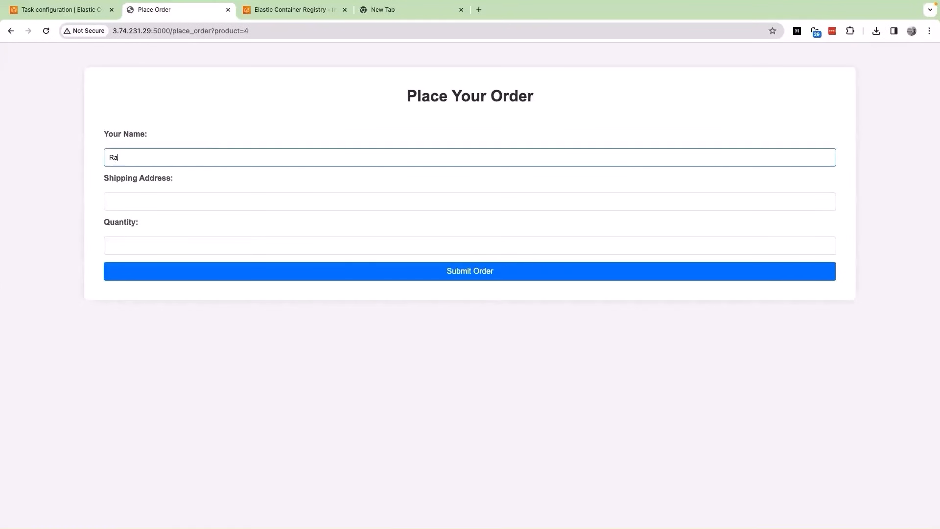
left_click(203, 202)
type("Dubai")
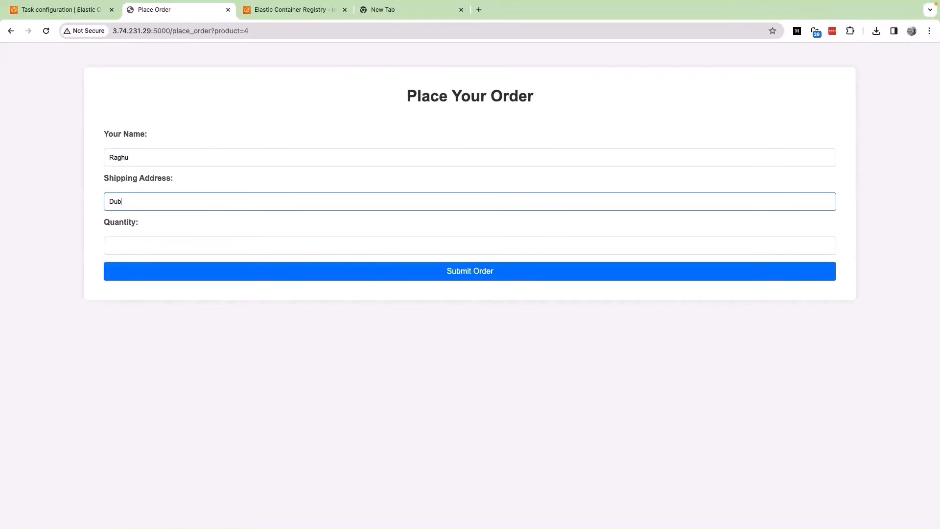
left_click(196, 244)
type("3")
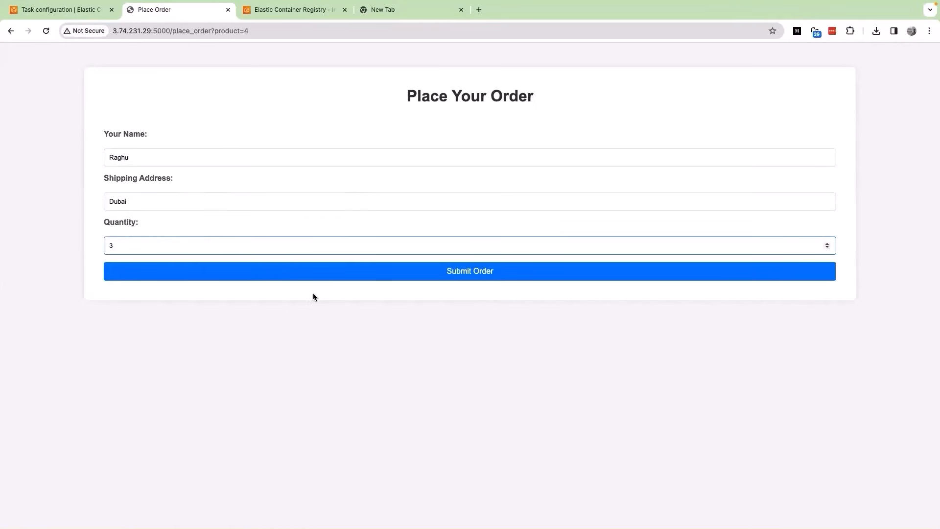
left_click(349, 272)
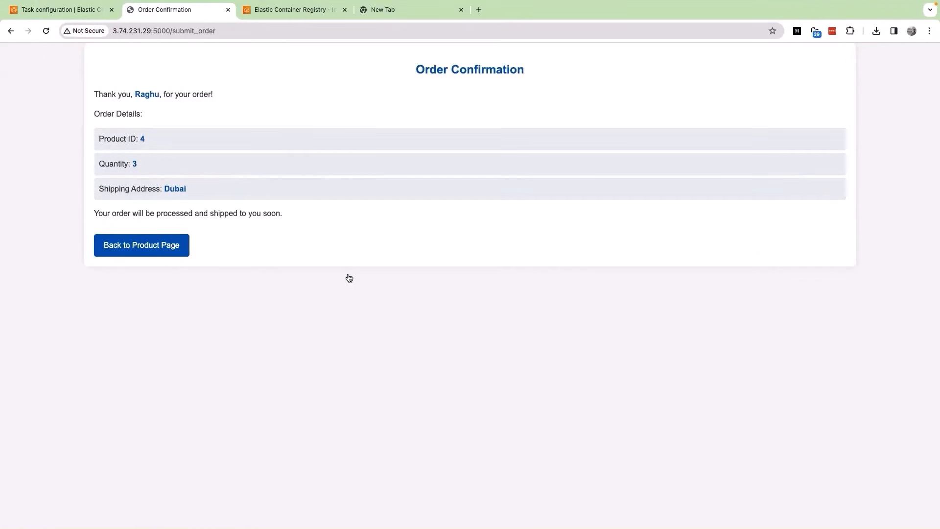
left_click(142, 247)
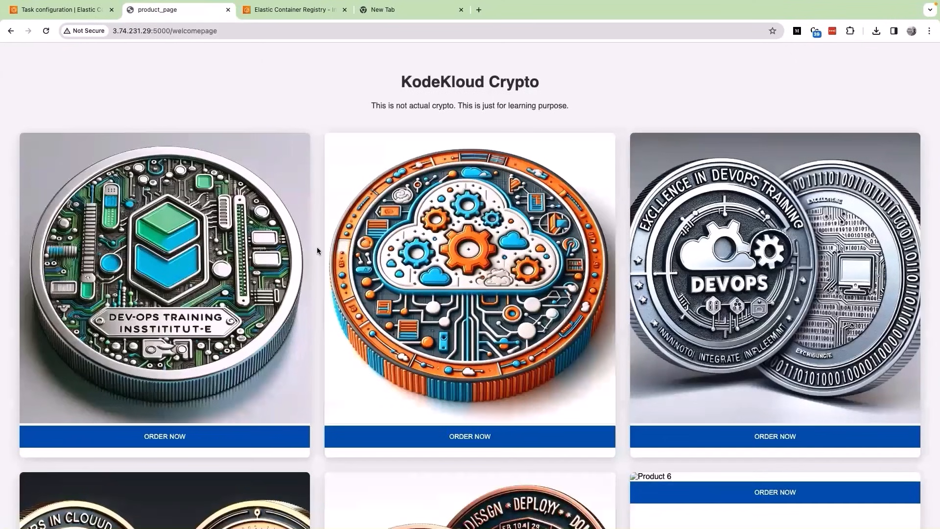
scroll(319, 251, "down", 1)
scroll(318, 251, "up", 1)
Switch back to the cryptoapp task configuration showing the successful deployment.
left_click(59, 9)
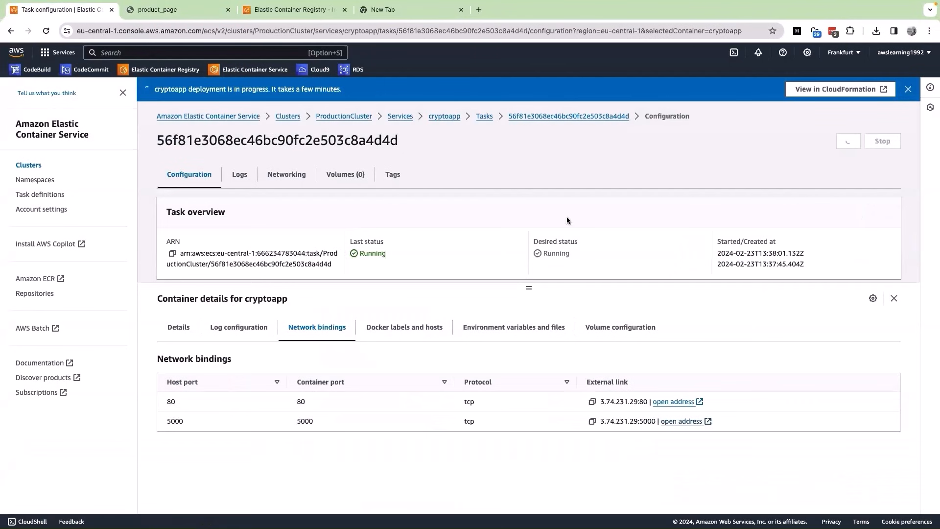